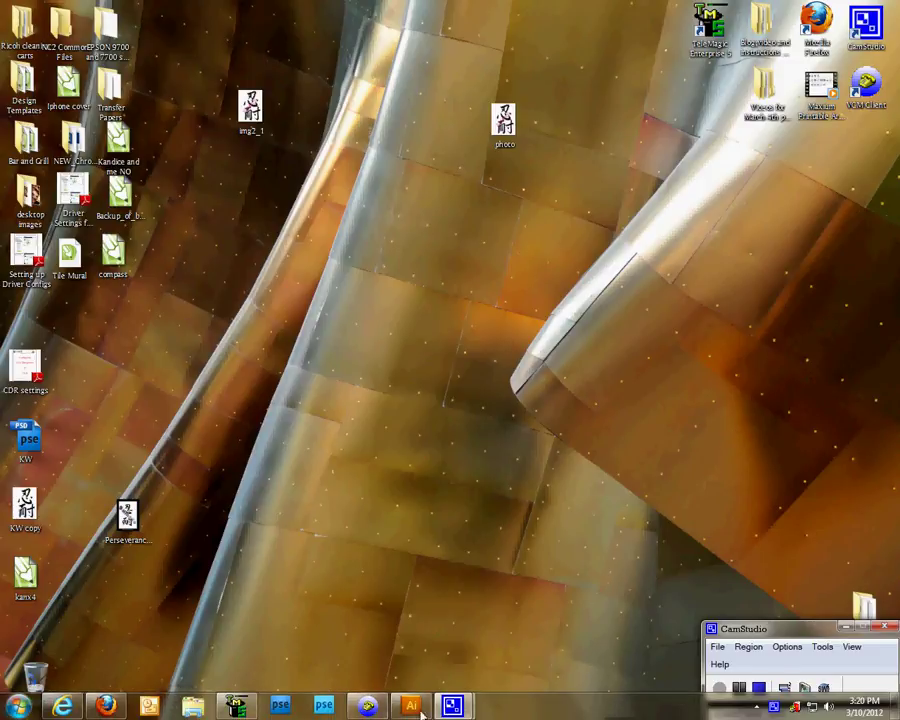
Draw a large rectangle with the Rectangle Tool across the blank Untitled-1 artboard.
click(411, 706)
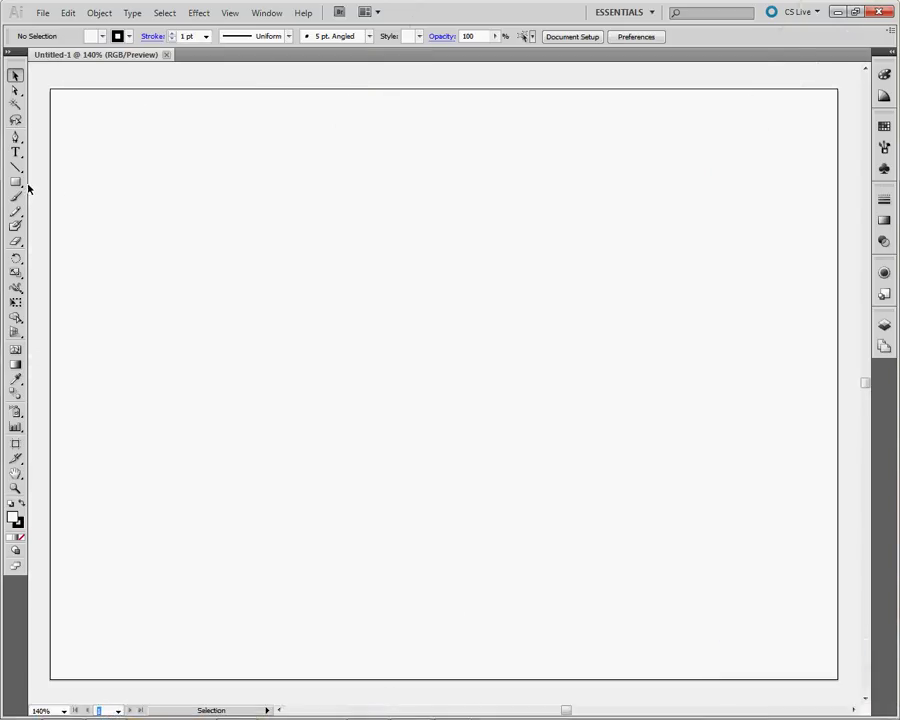
click(15, 182)
drag(158, 144, 669, 576)
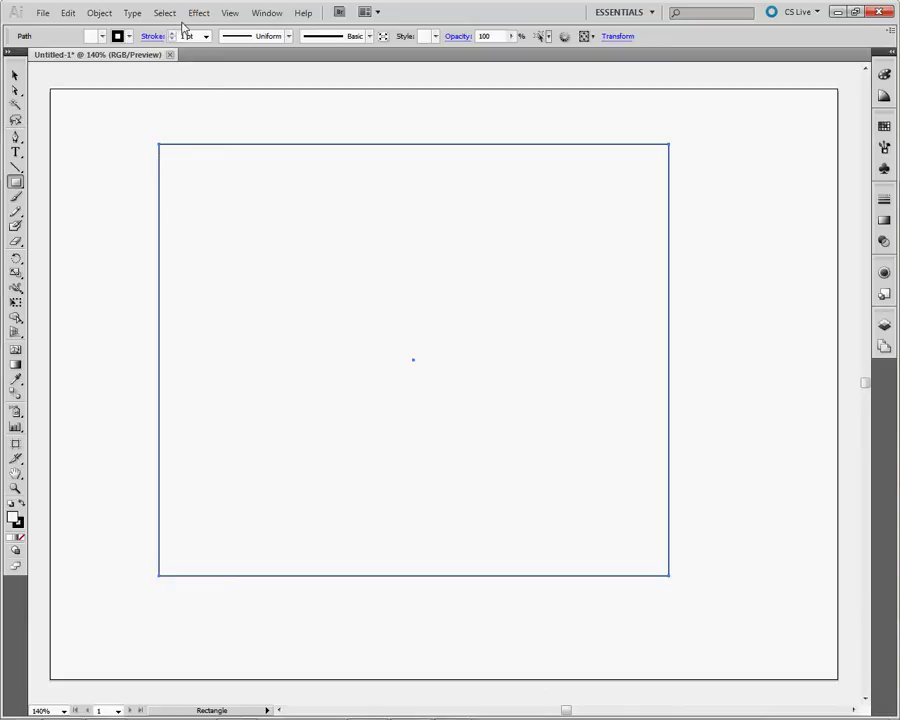
Enable Advanced Mode in Edit > Color Settings and set the conversion Intent to Perceptual.
click(67, 13)
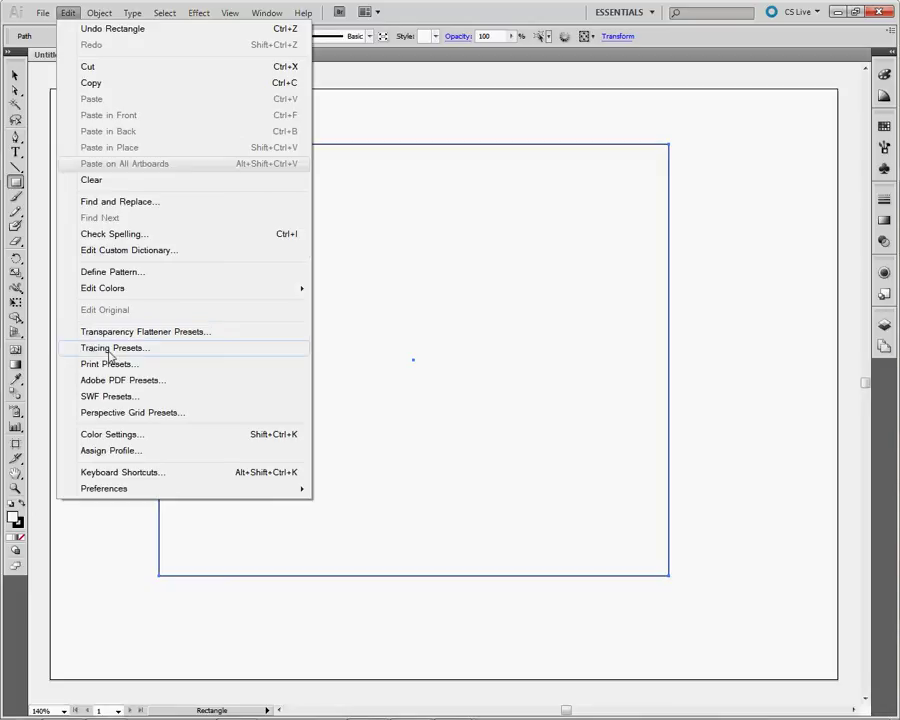
click(137, 435)
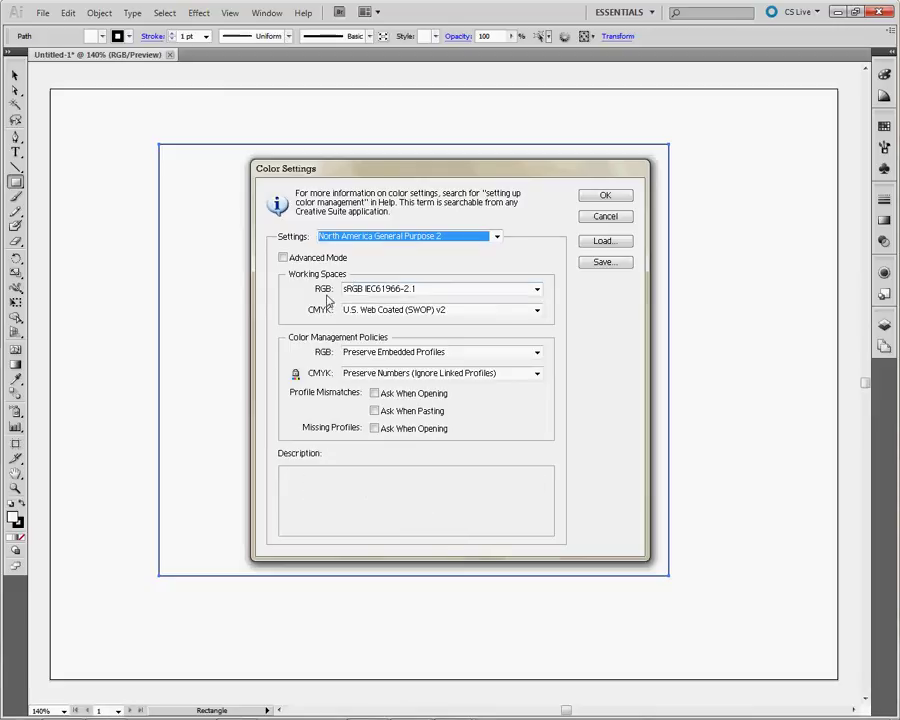
mouse_move(440, 289)
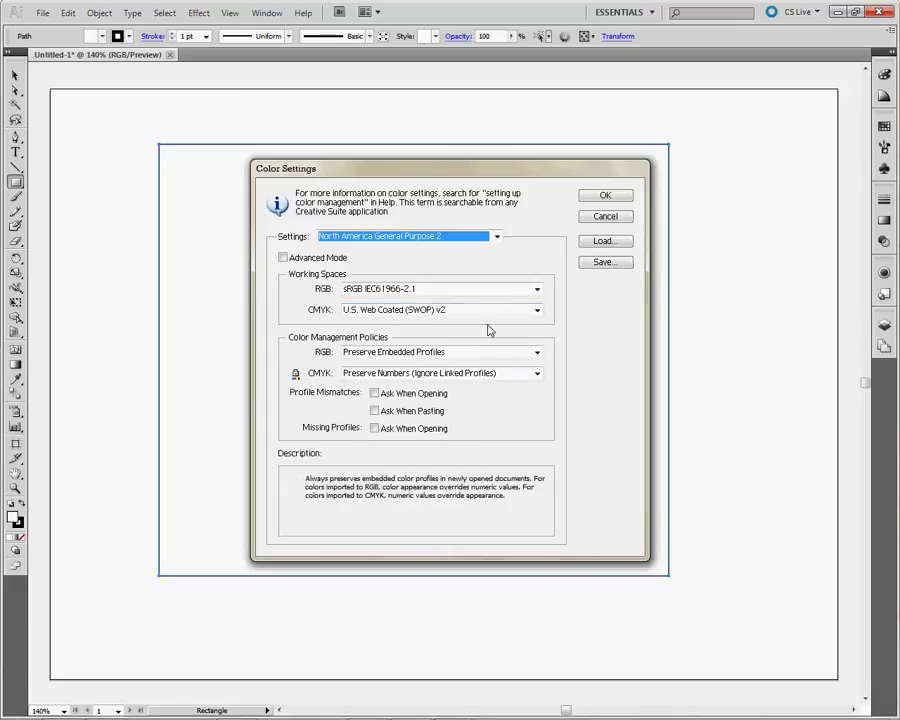
click(283, 258)
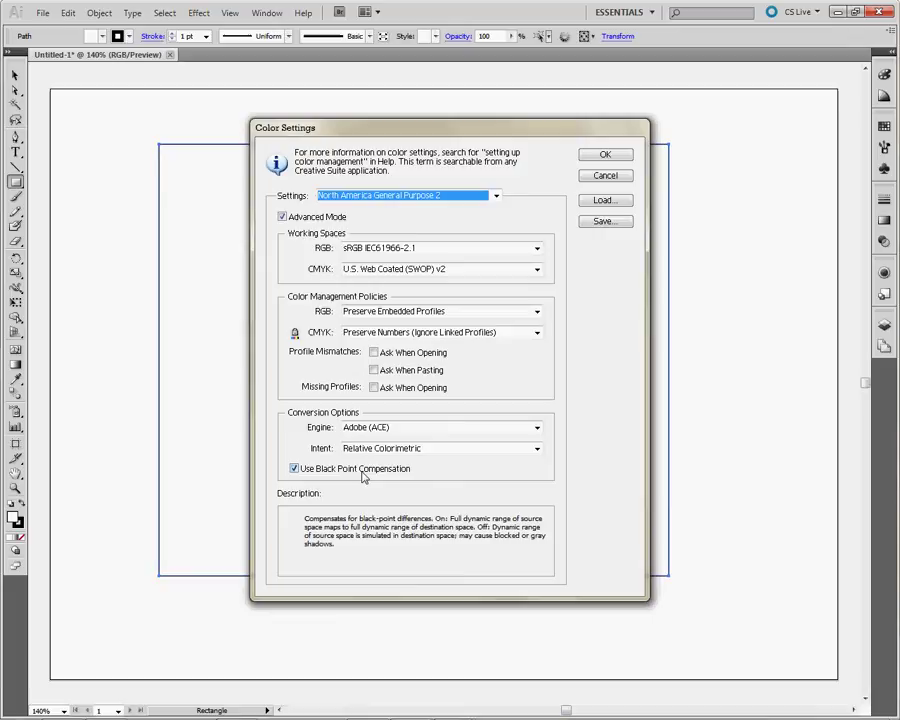
mouse_move(440, 448)
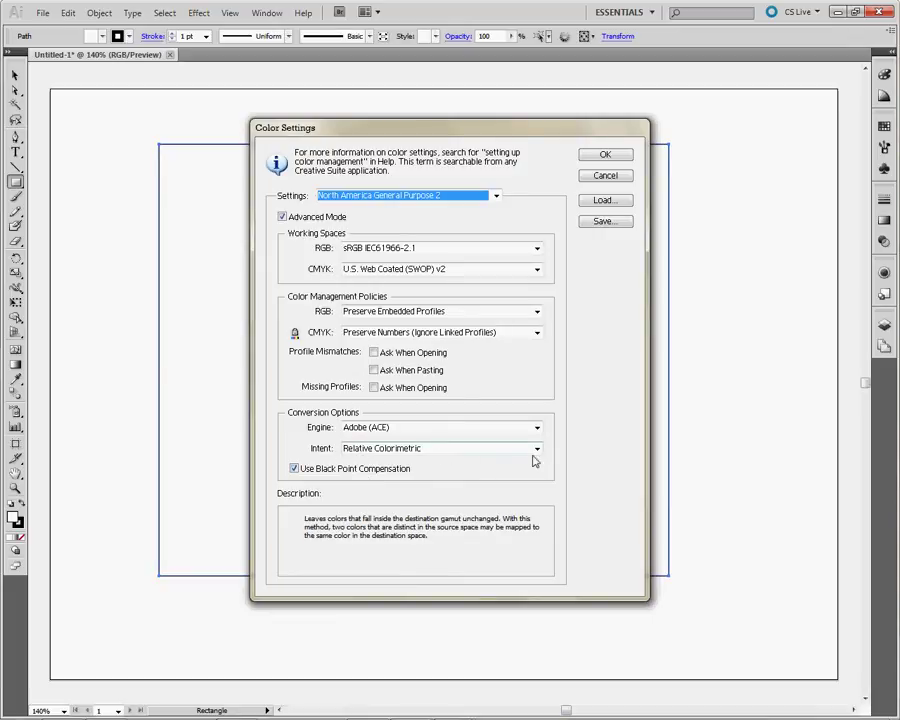
click(532, 449)
click(388, 458)
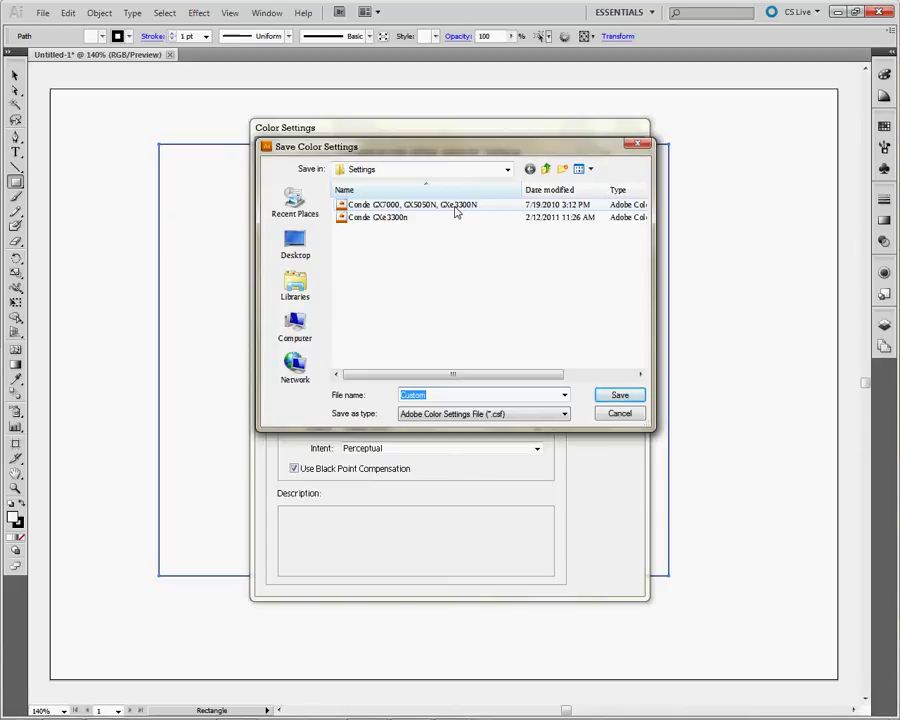
Save the colour settings over the Conde GX7000, GX5050N, GXe3300N file and apply them.
click(455, 205)
click(619, 395)
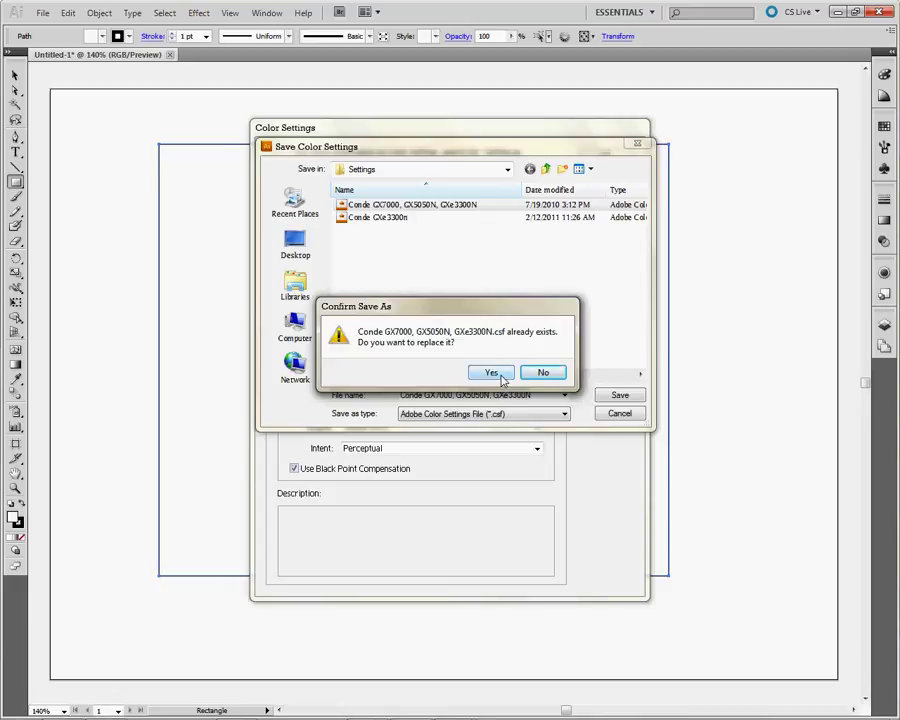
click(492, 373)
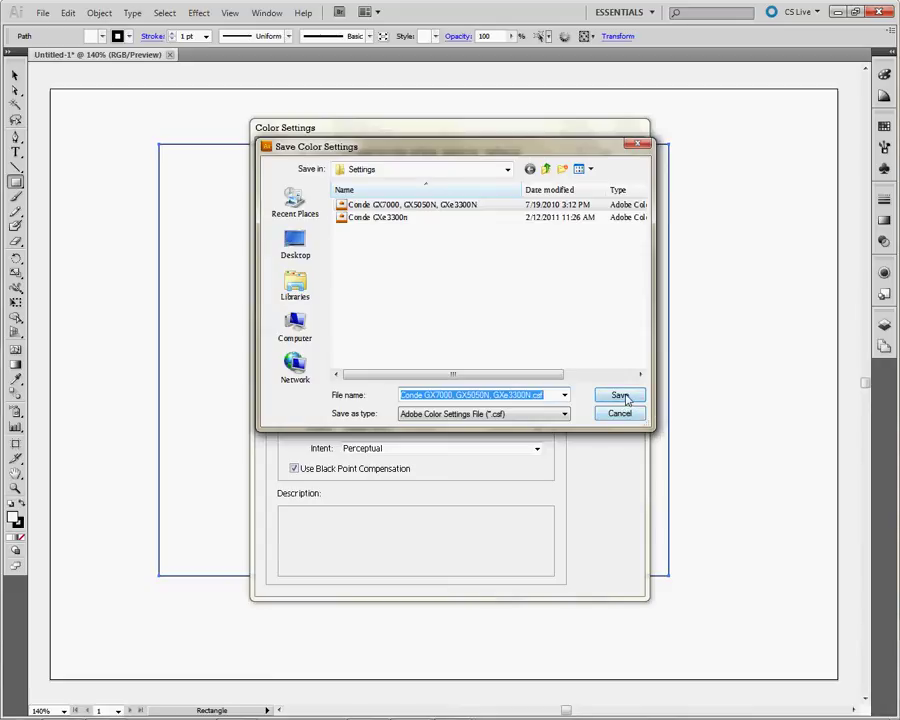
click(621, 396)
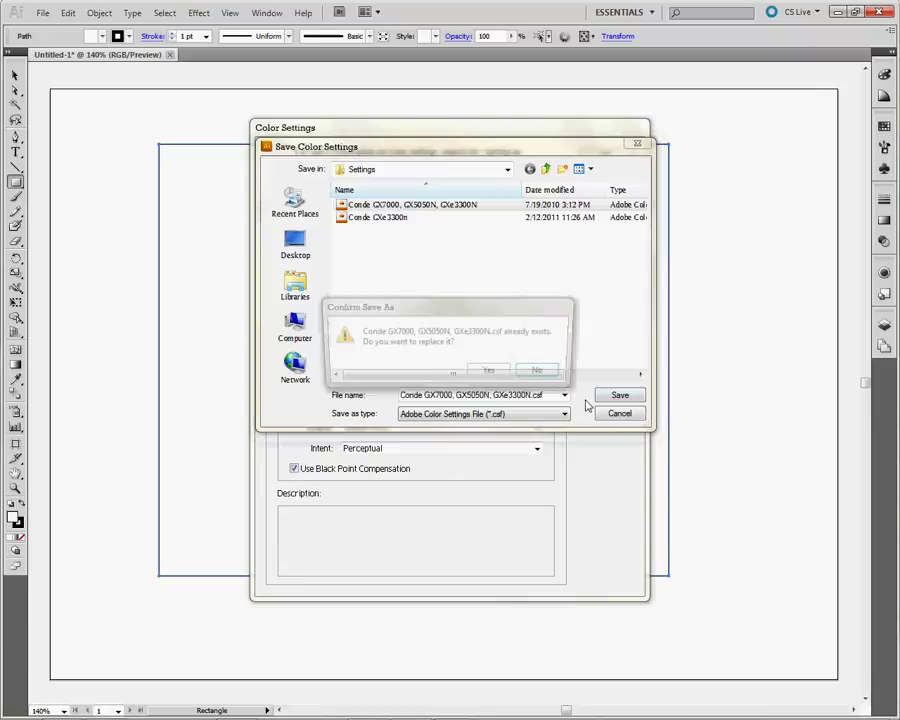
click(490, 372)
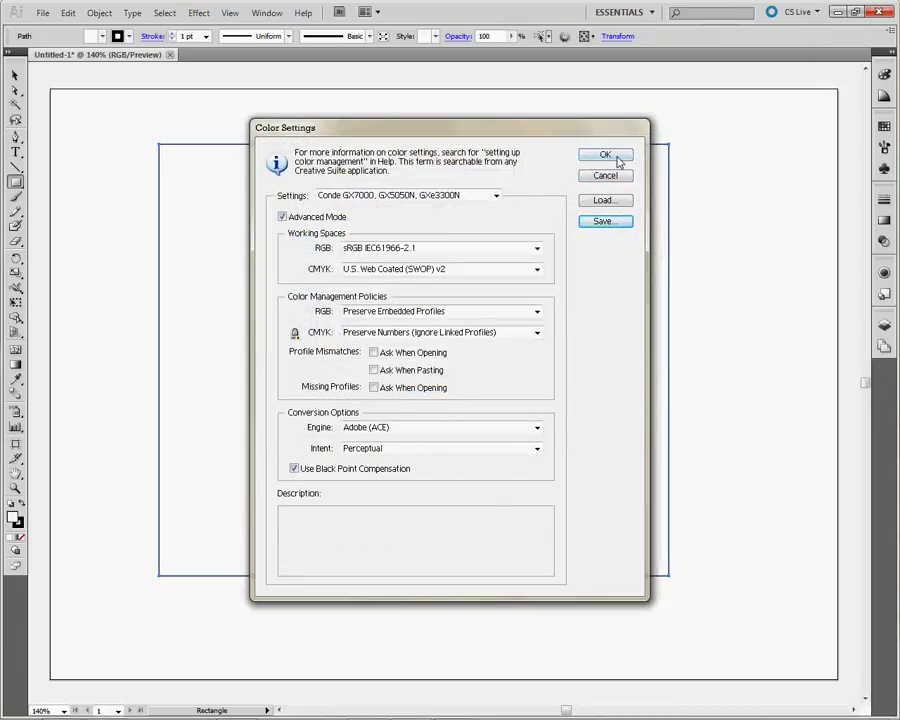
click(612, 158)
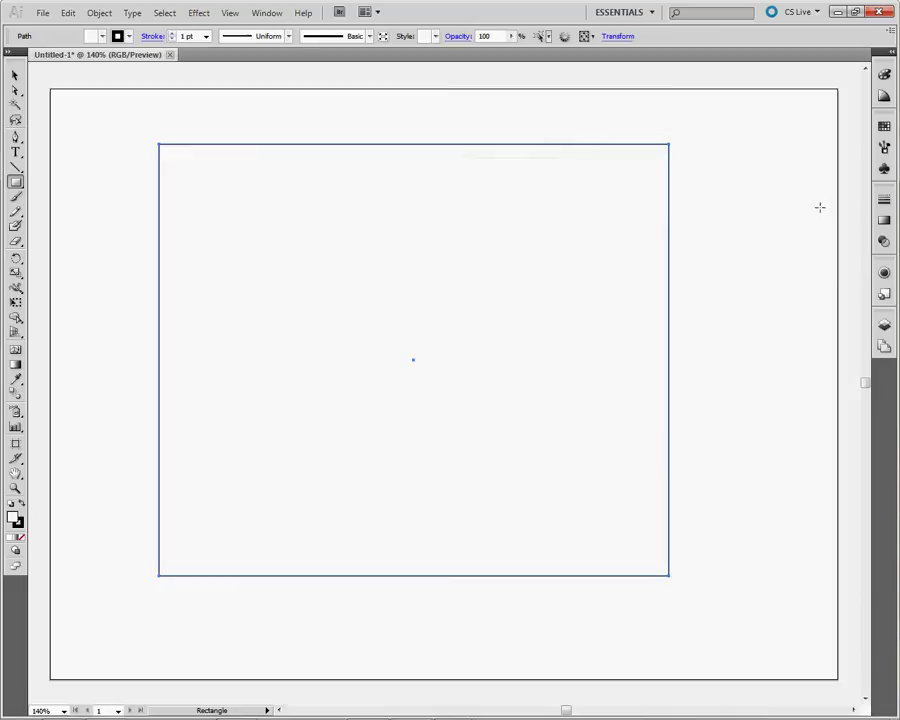
Open File > Print for the GelSprinter GX 7000 printer.
click(43, 14)
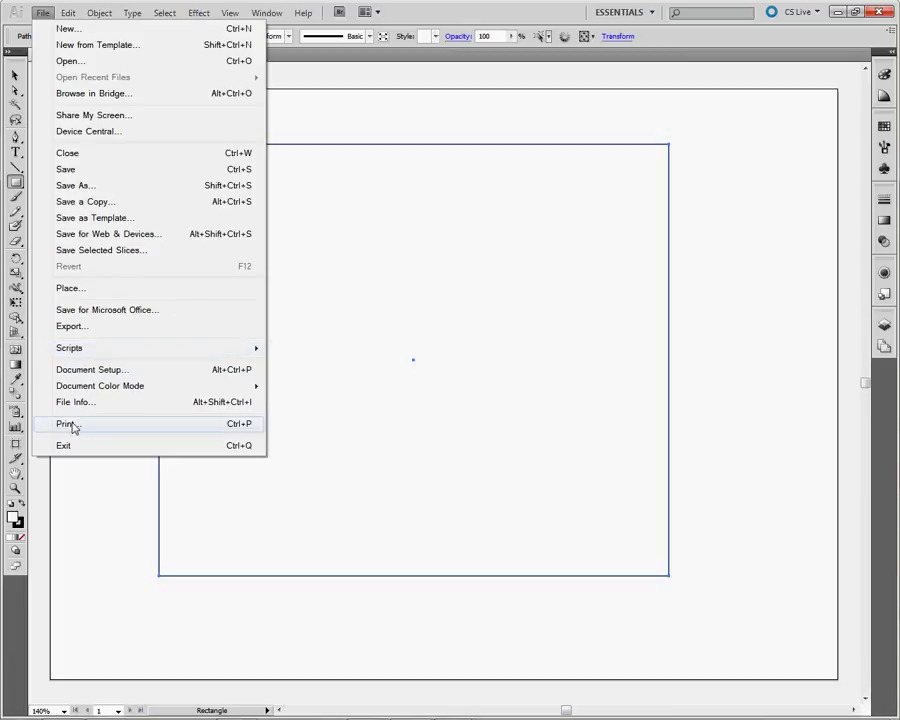
click(73, 427)
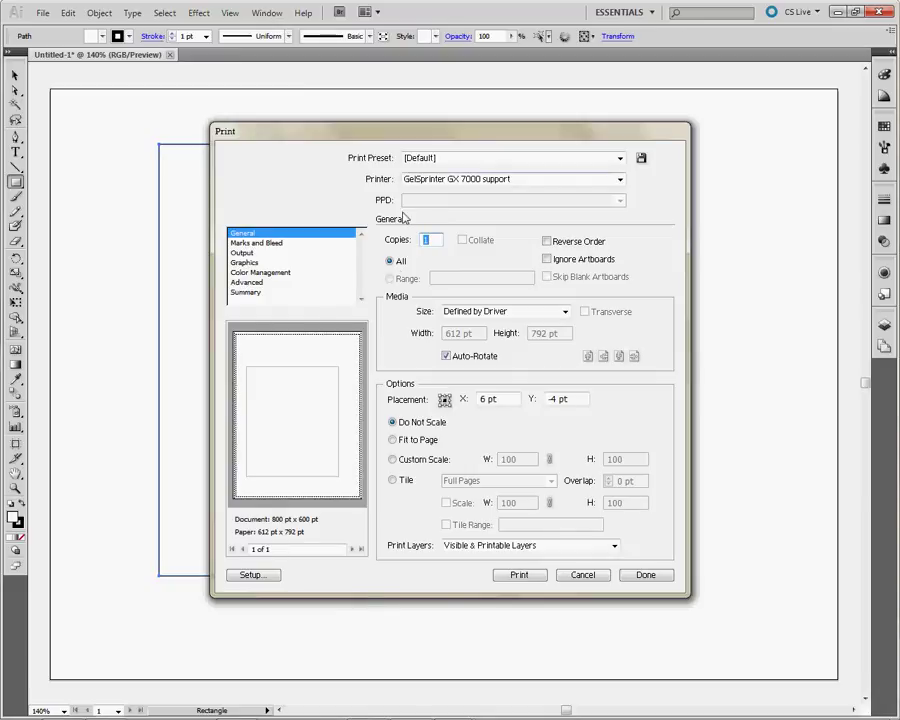
In Color Management, keep Illustrator determining colours and choose the GX7000 DyeTrans HiQuality.icm printer profile.
click(255, 272)
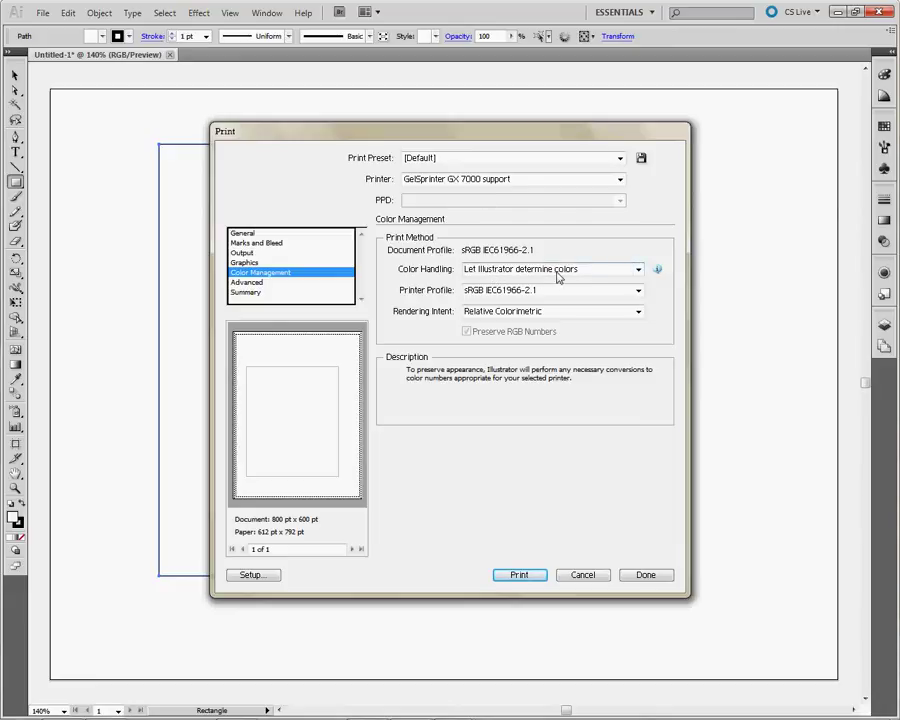
click(638, 270)
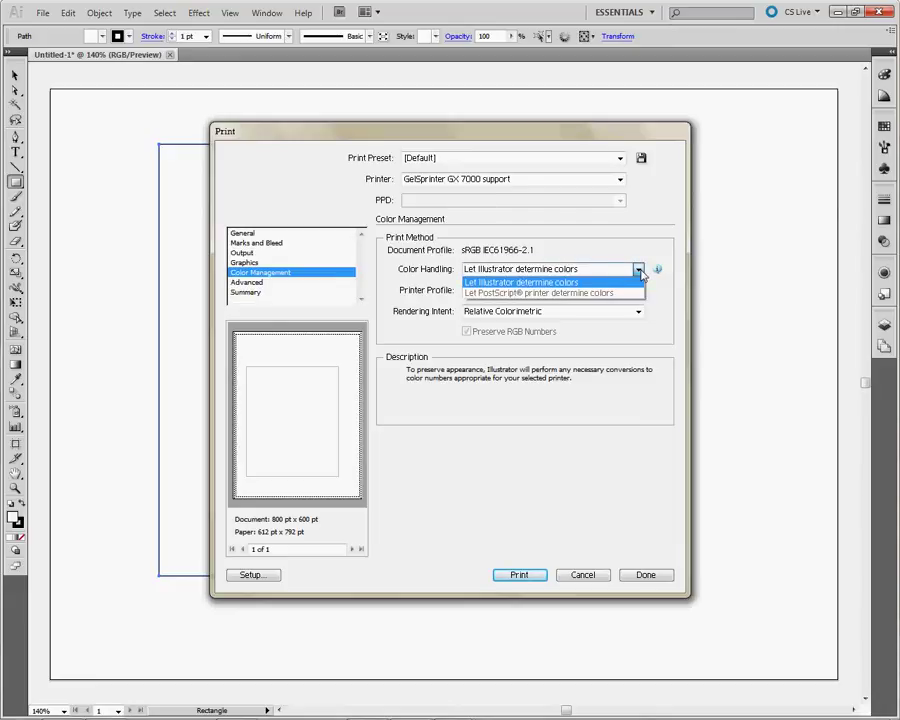
click(530, 282)
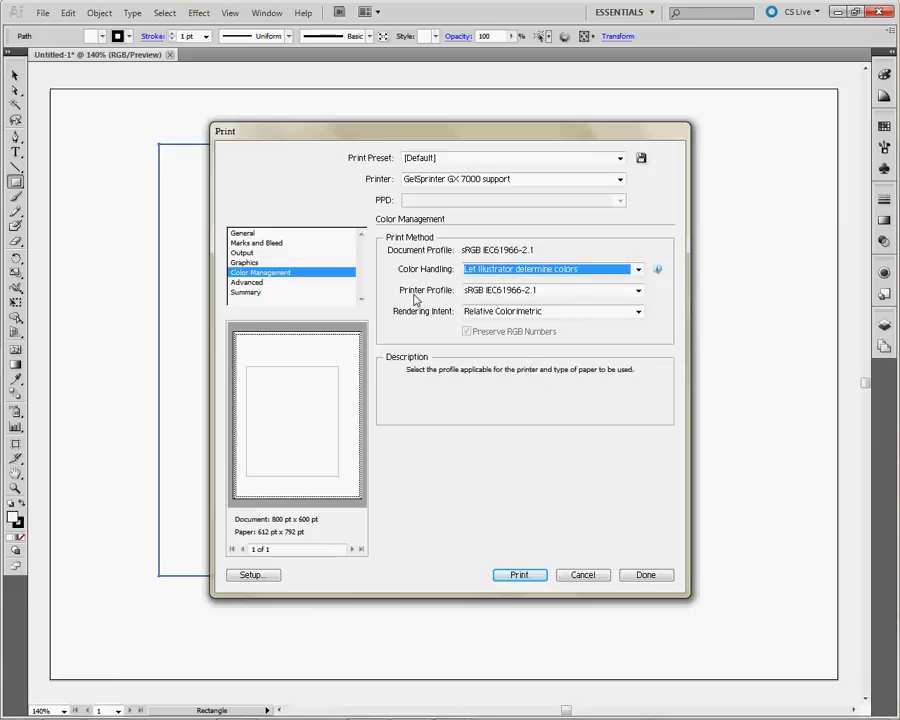
click(638, 291)
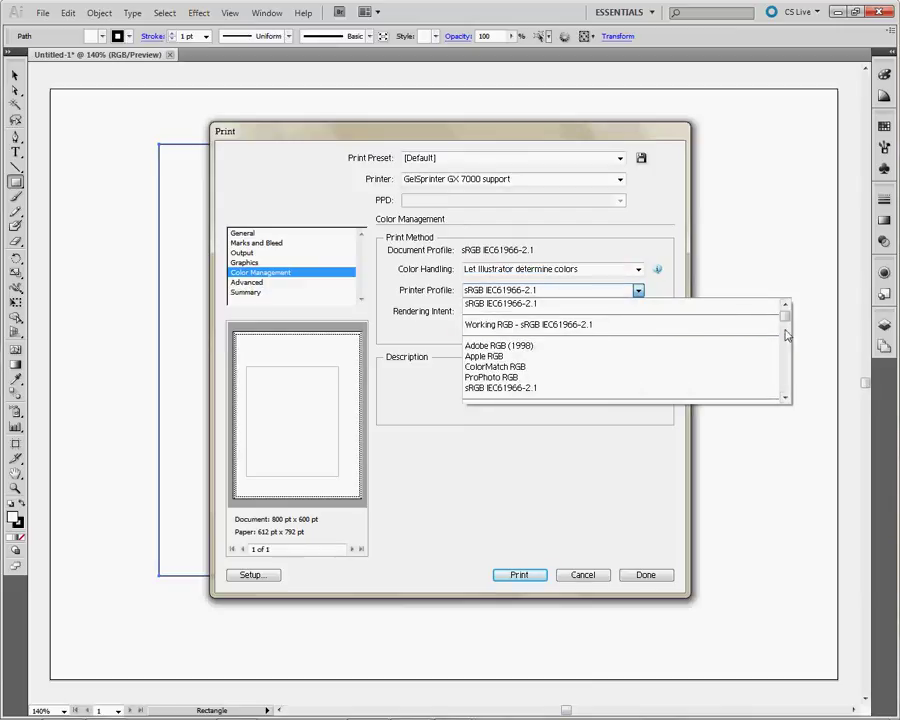
drag(786, 320, 786, 327)
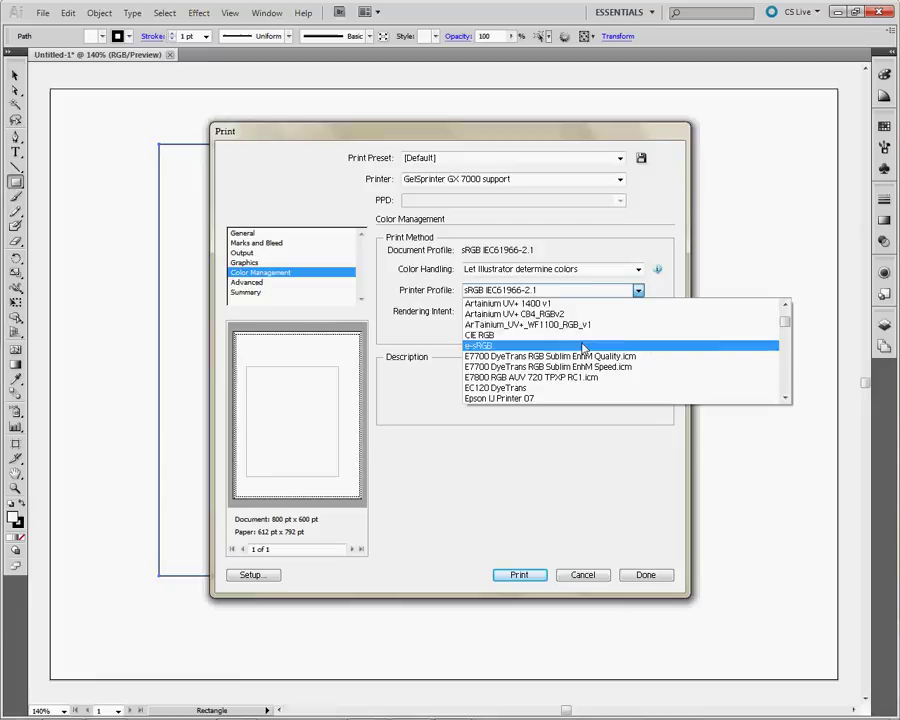
click(787, 398)
click(787, 398)
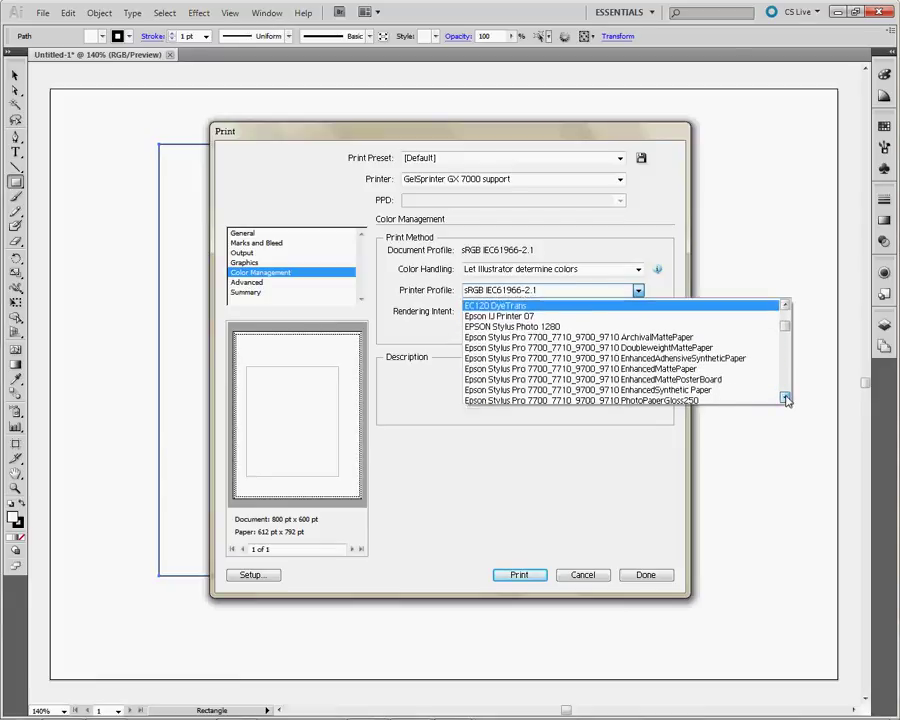
click(787, 398)
click(787, 398)
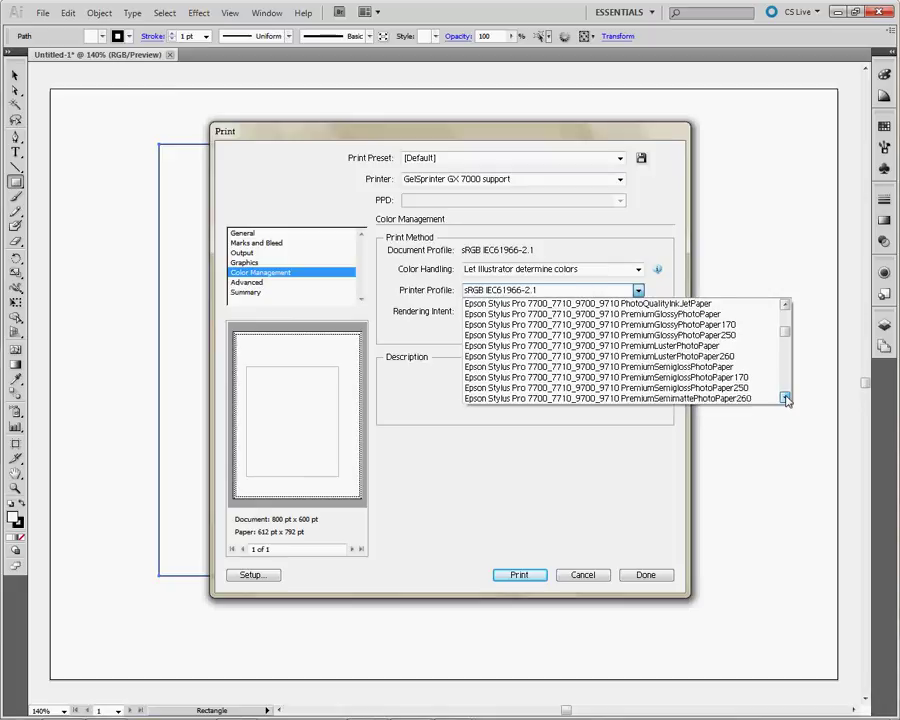
click(787, 398)
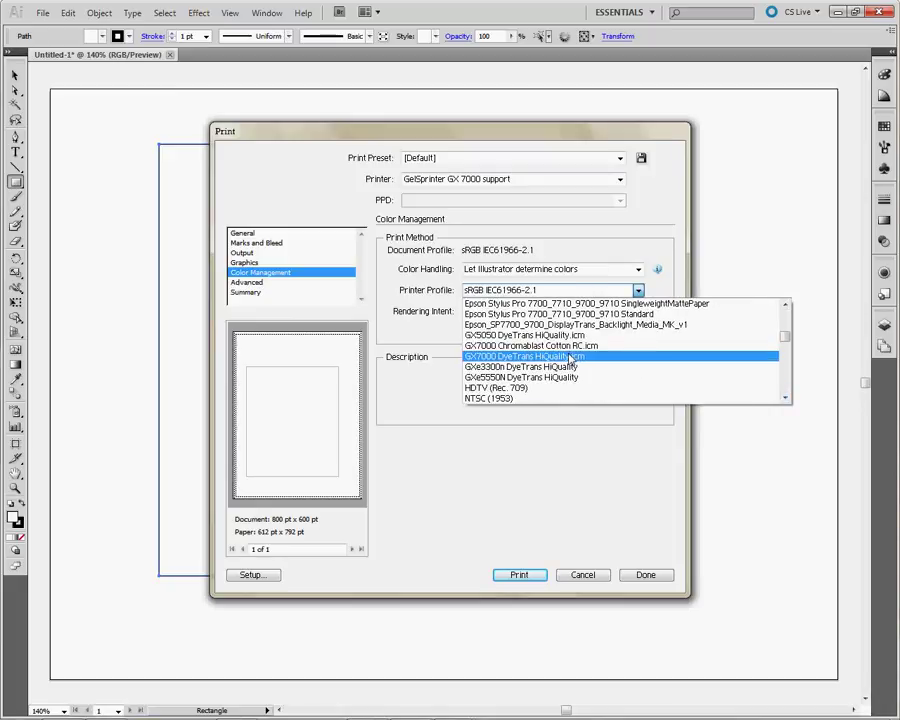
click(569, 357)
mouse_move(638, 312)
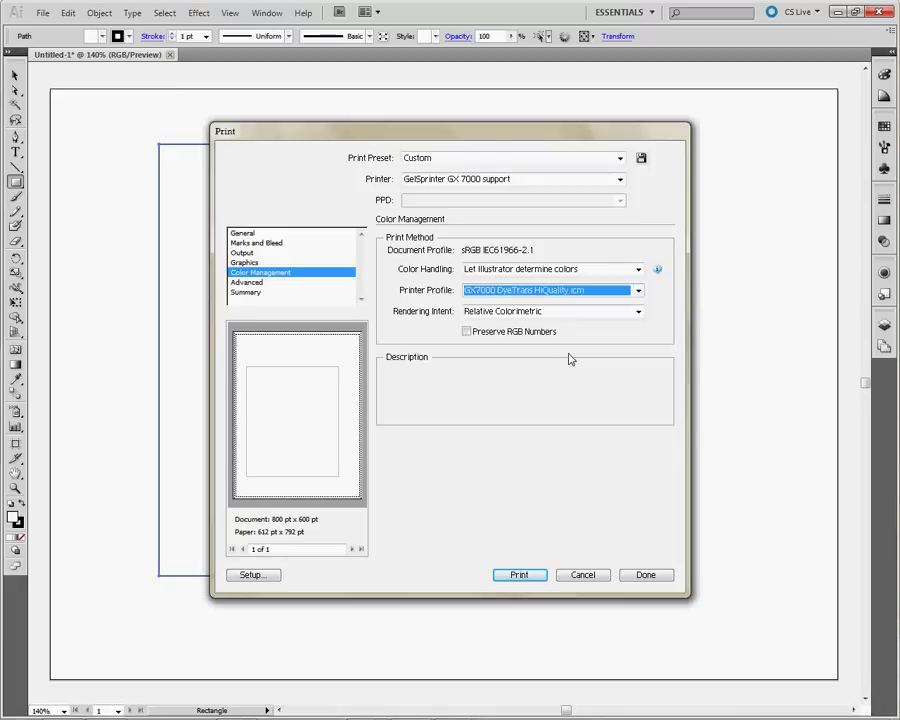
Set the print Rendering Intent to Perceptual.
click(638, 313)
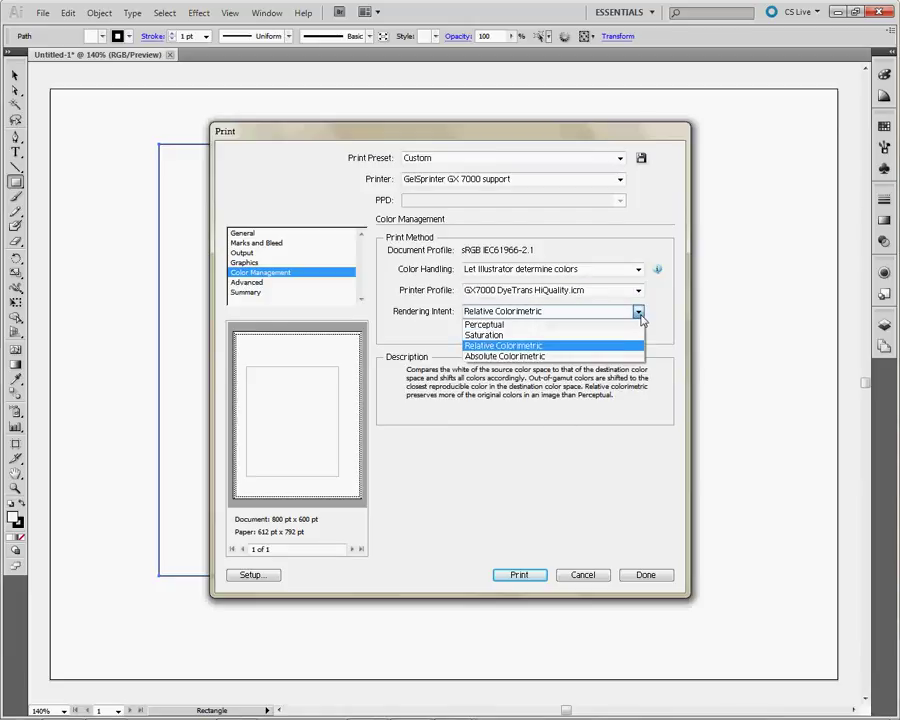
click(510, 343)
key(Up)
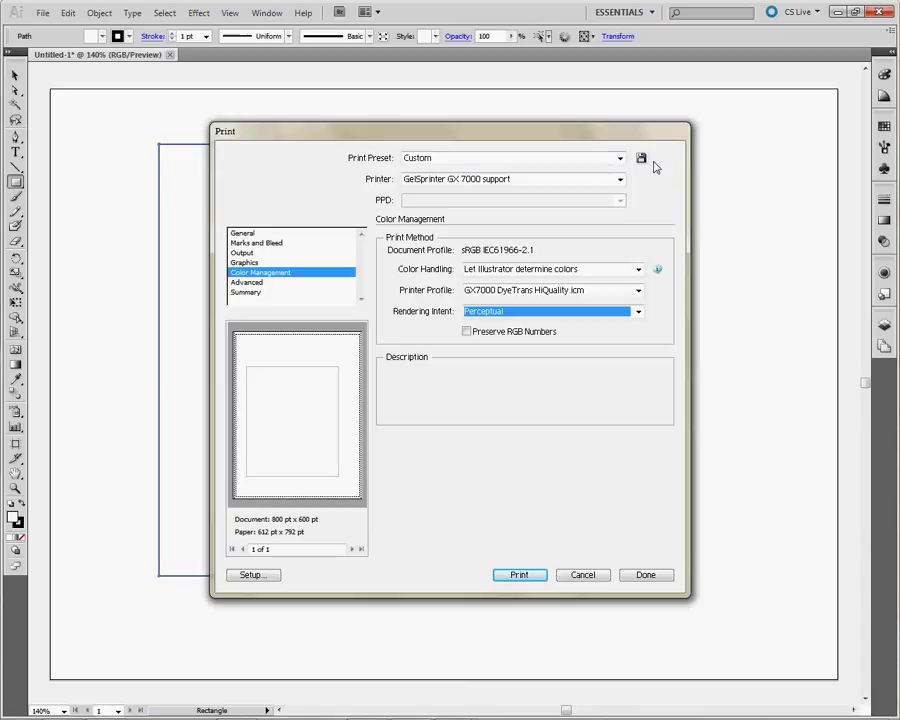
Save the current print settings as a new print preset named 'Conde GX7000'.
click(641, 158)
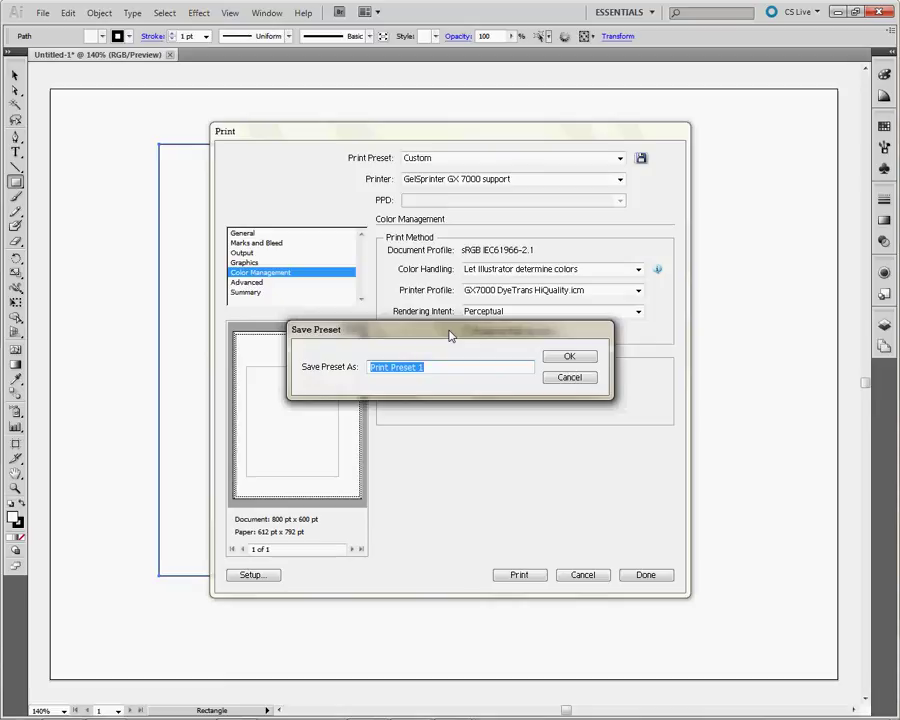
text(C)
text(onde GX7000)
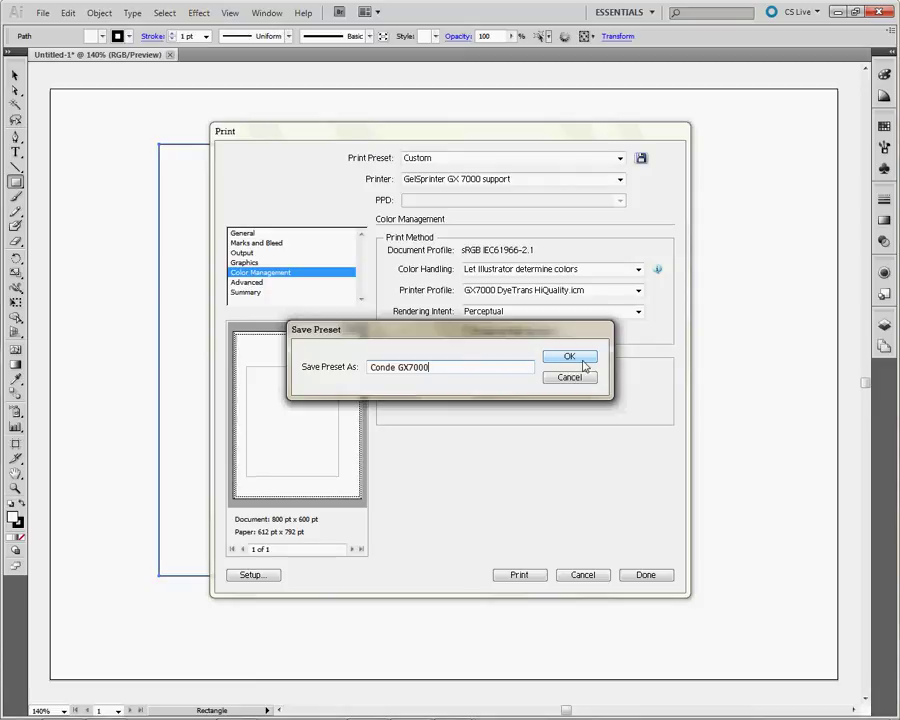
click(585, 364)
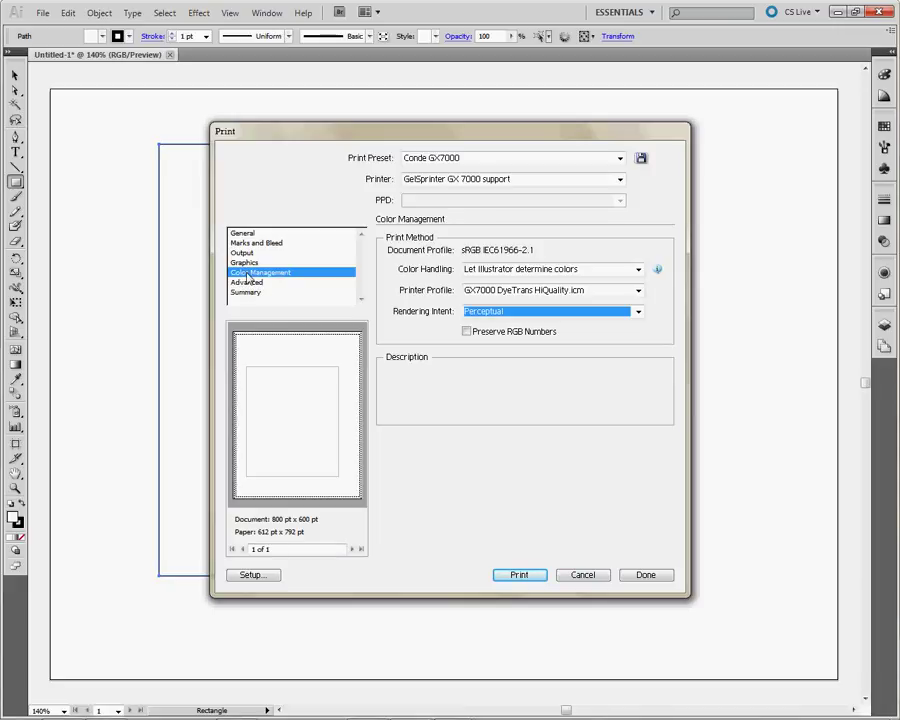
Set Emulsion to Down (Right Reading) on the Output page, then return to General.
click(244, 253)
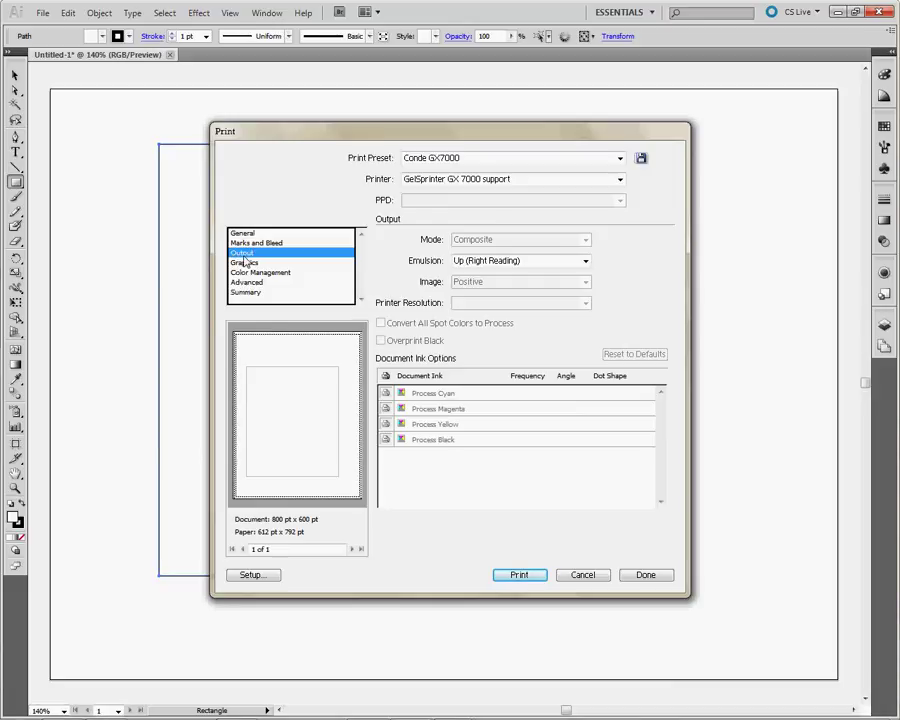
click(586, 261)
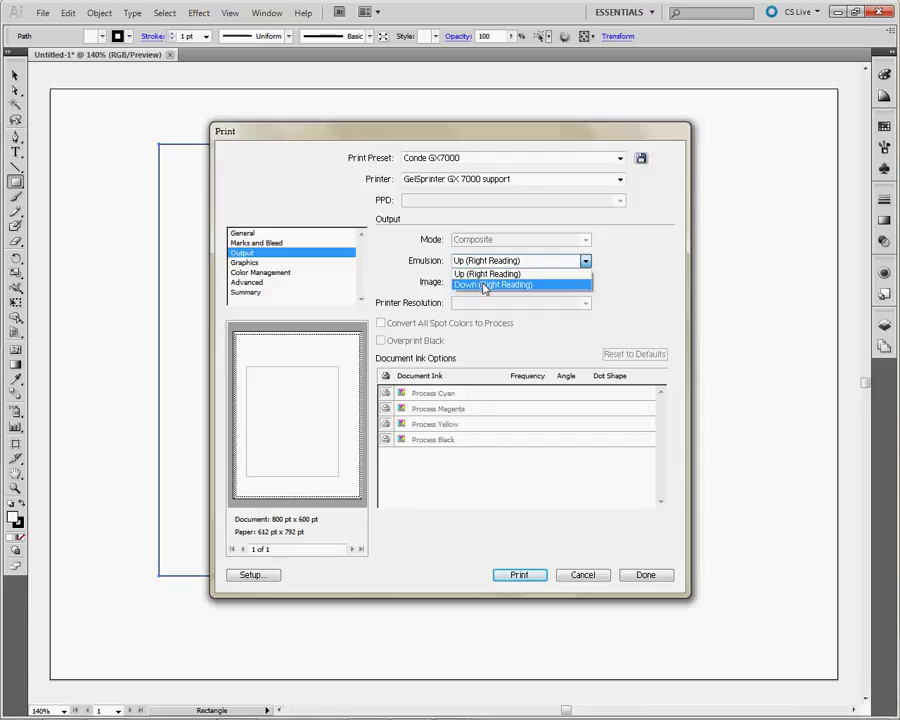
click(483, 286)
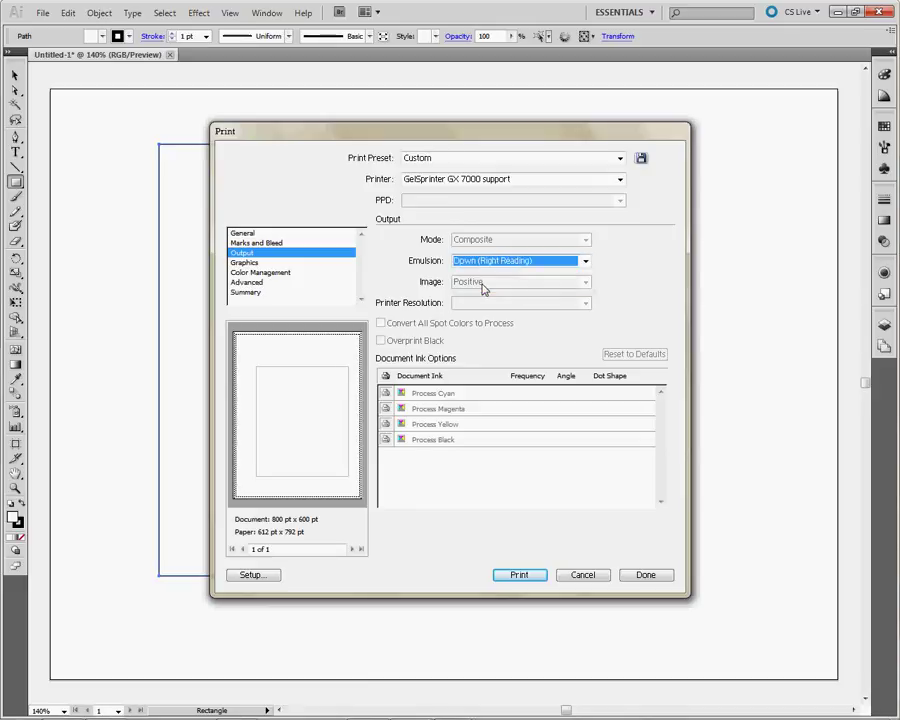
click(243, 233)
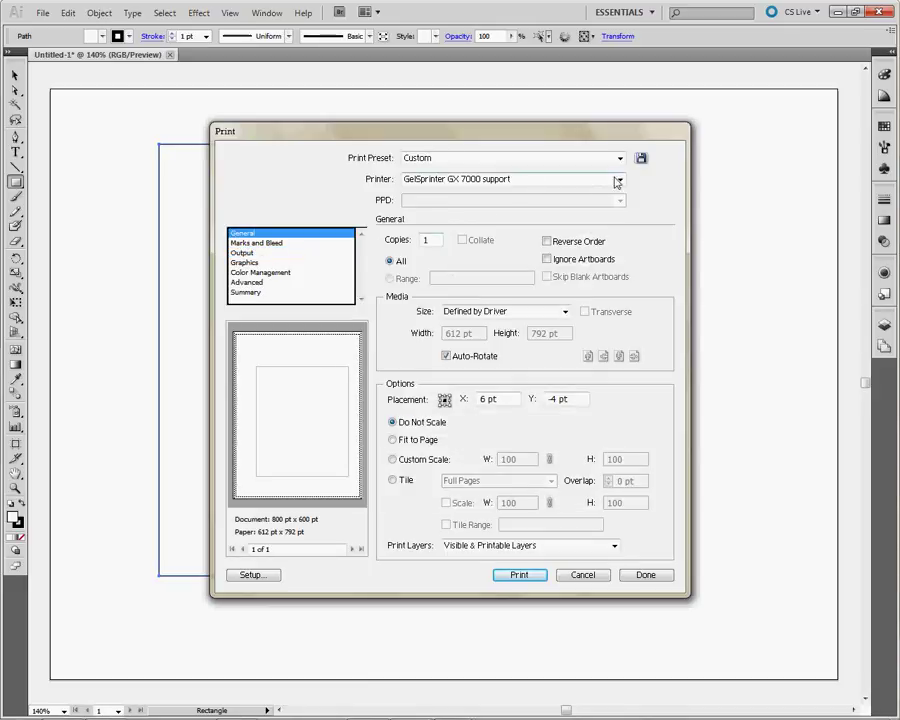
Save the emulsion-down settings as the print preset 'Conde GX7000 Mirror'.
click(642, 160)
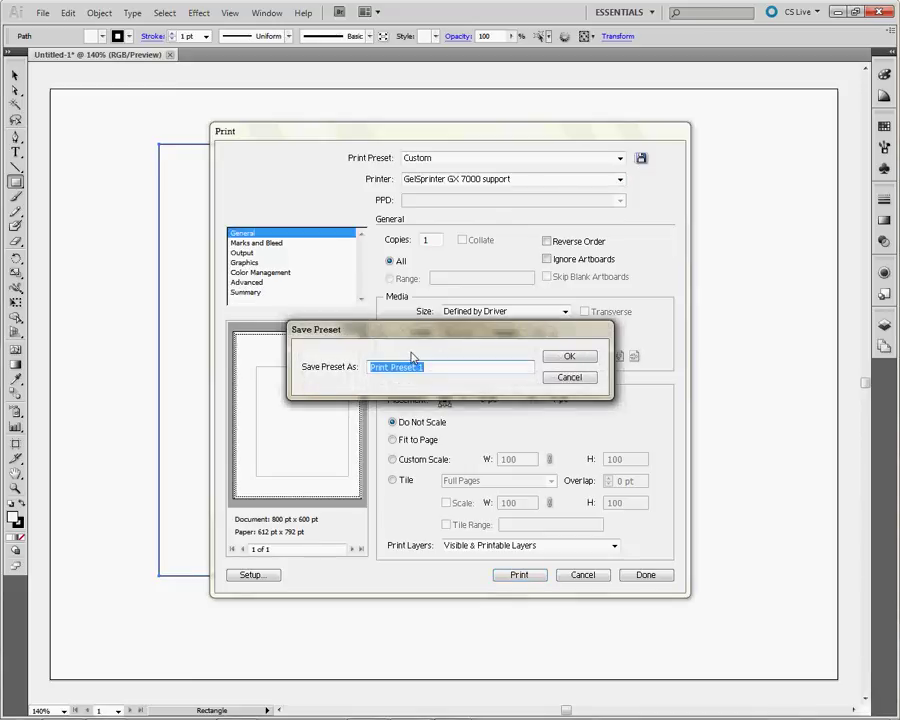
text(Cond)
text(e)
text( GX7)
text(000)
text( Mirror)
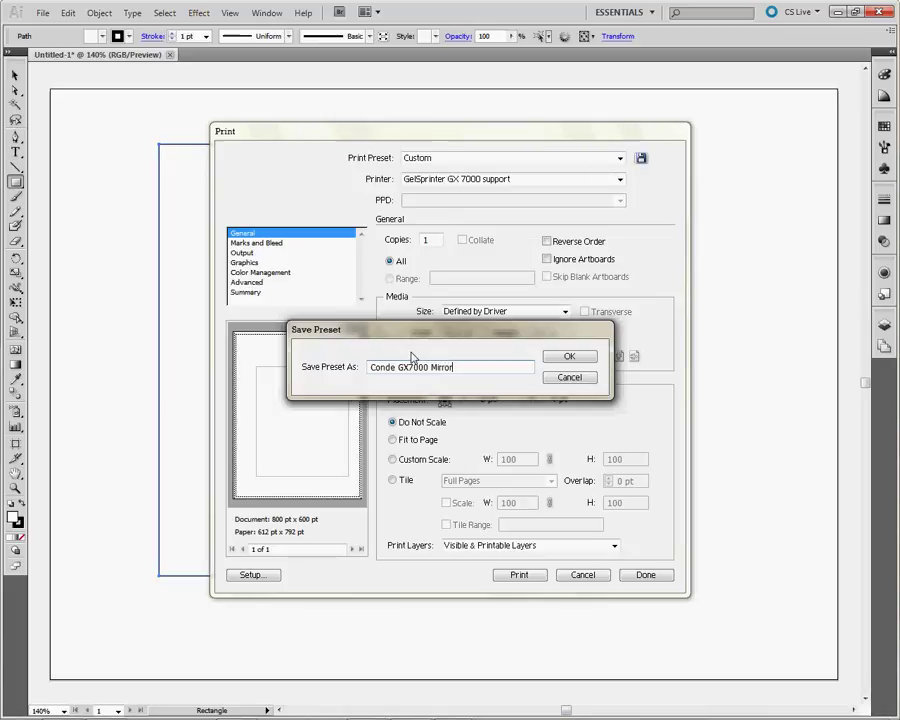
click(568, 356)
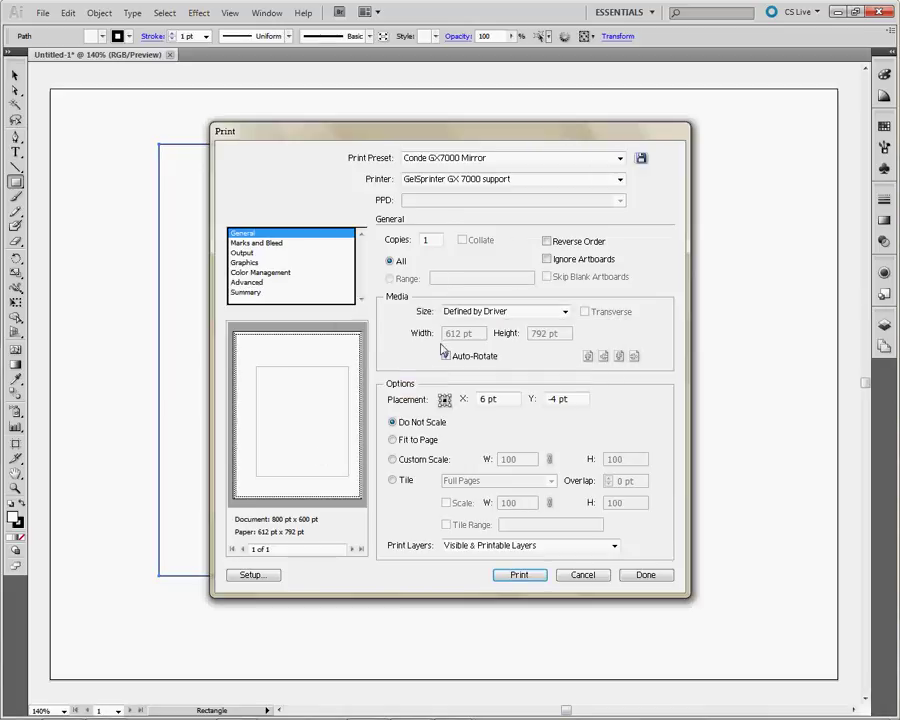
Select Conde GX7000 Mirror in the Print Preset list and close the Print dialog with Done.
click(620, 158)
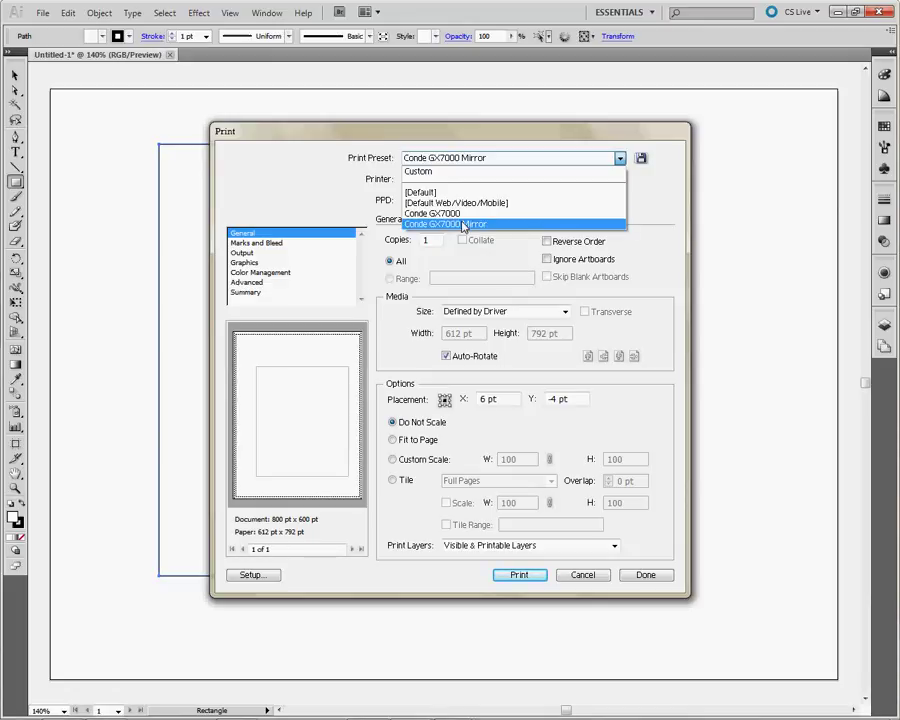
click(461, 225)
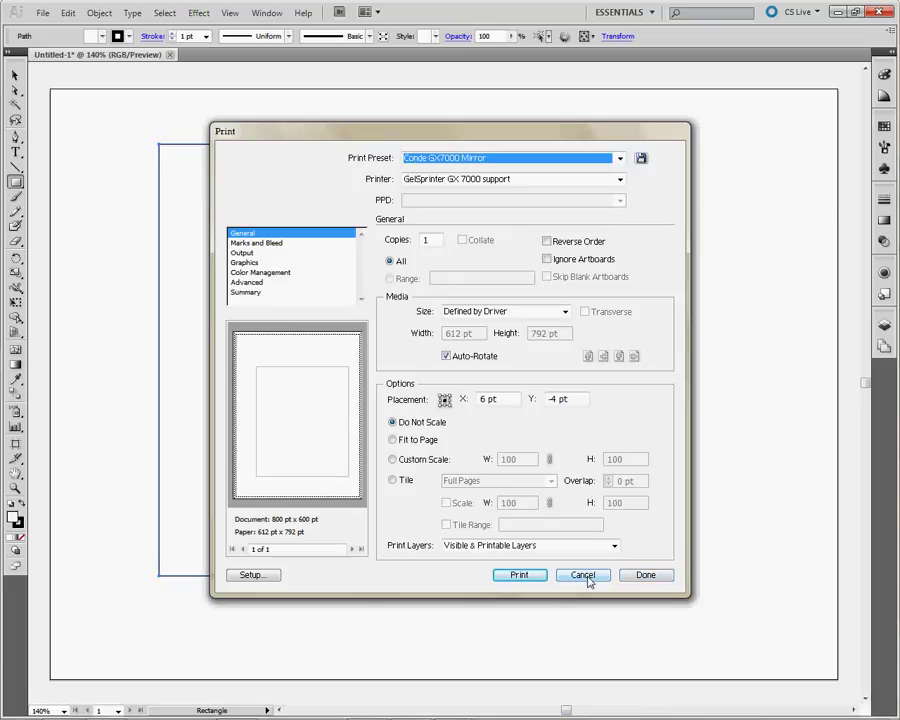
click(633, 579)
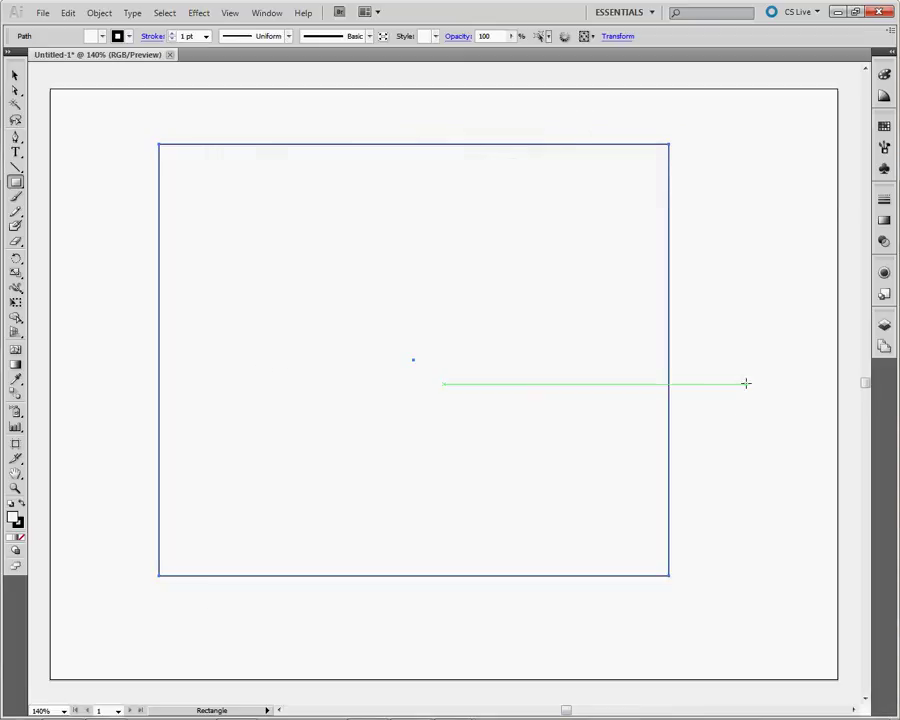
click(269, 14)
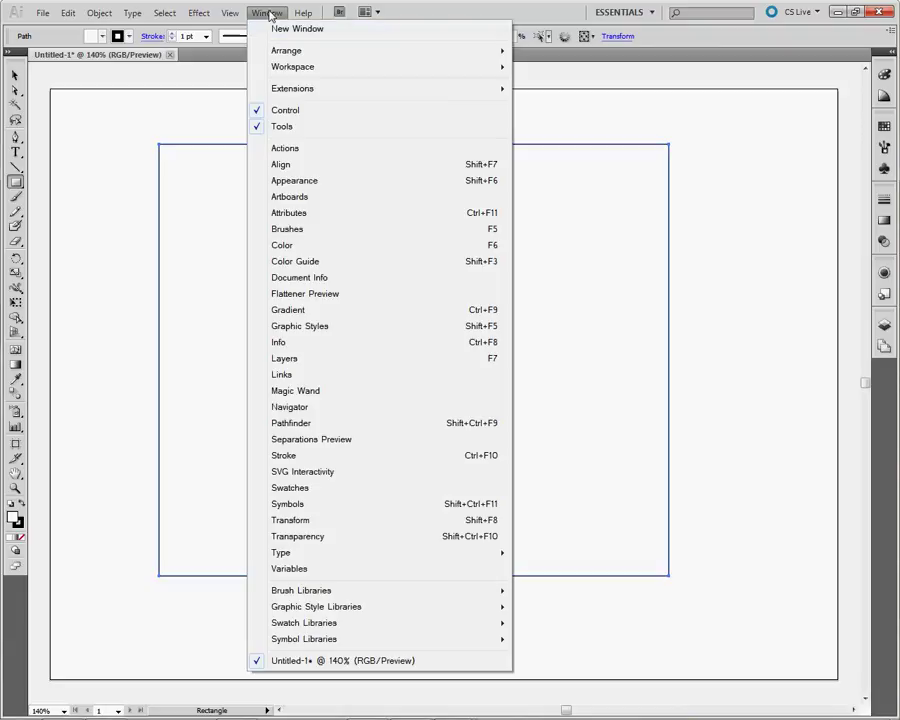
click(267, 12)
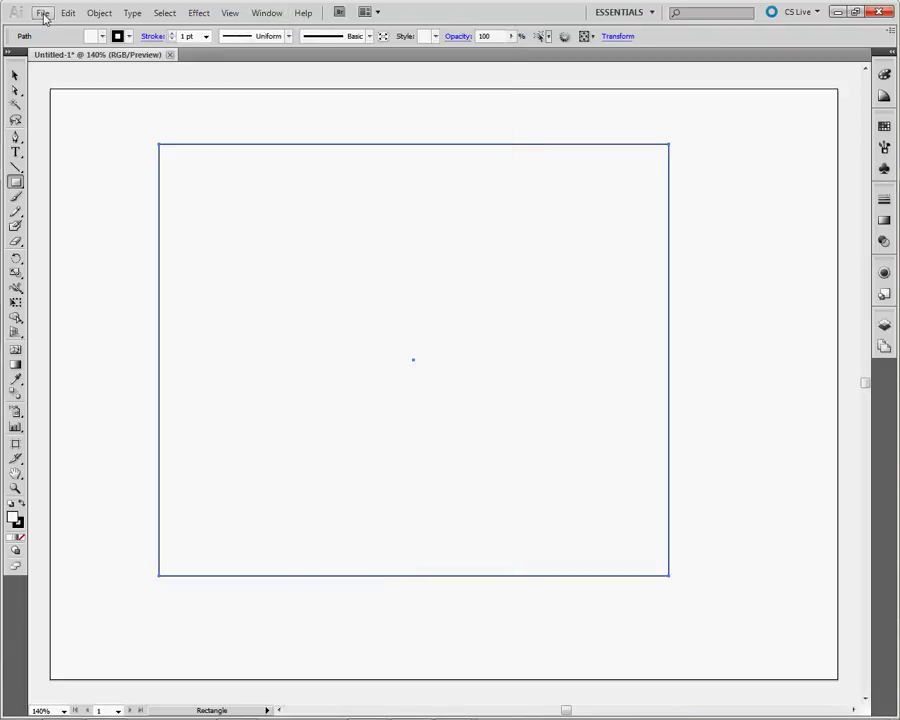